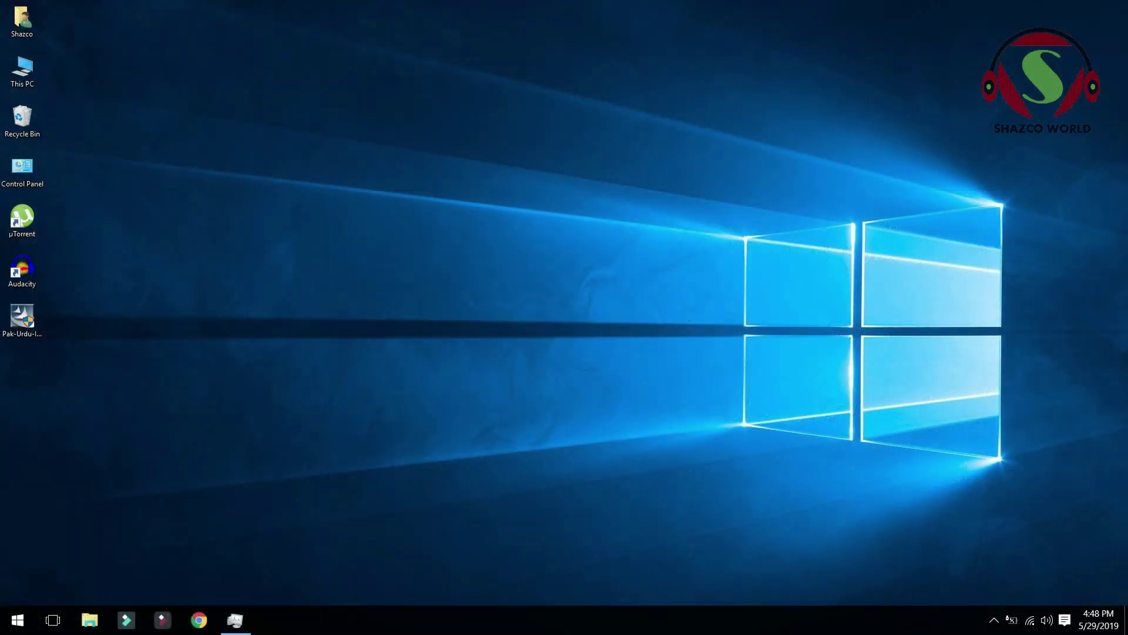
Step: Install Pak Urdu Installer from the setup file on the desktop and choose to restart the computer later
click(22, 318)
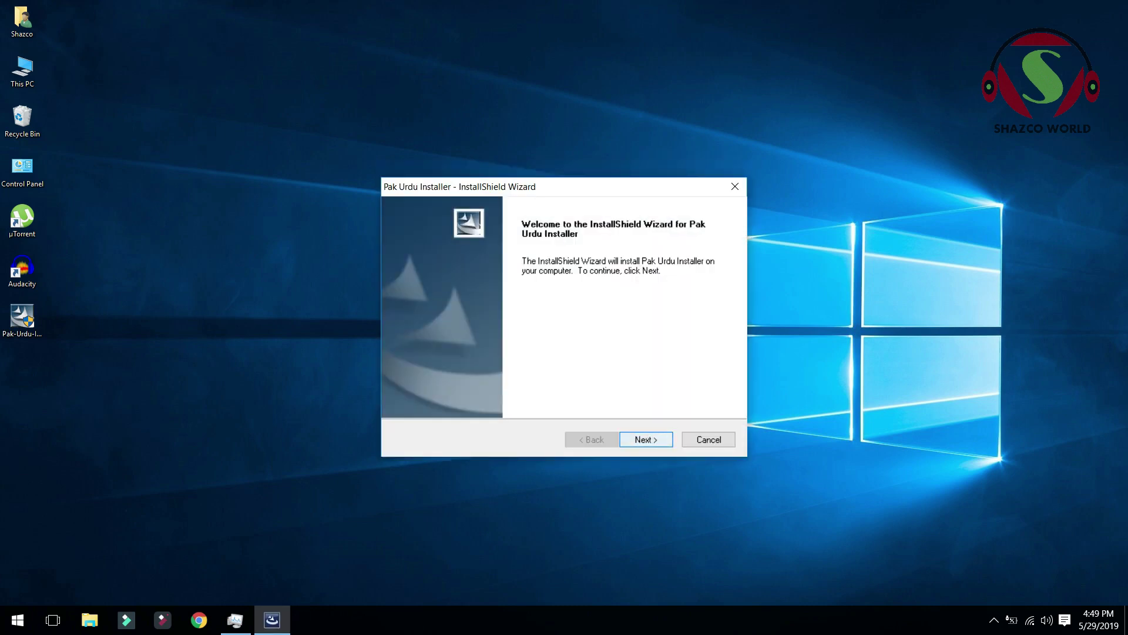
key(Return)
key(Return)
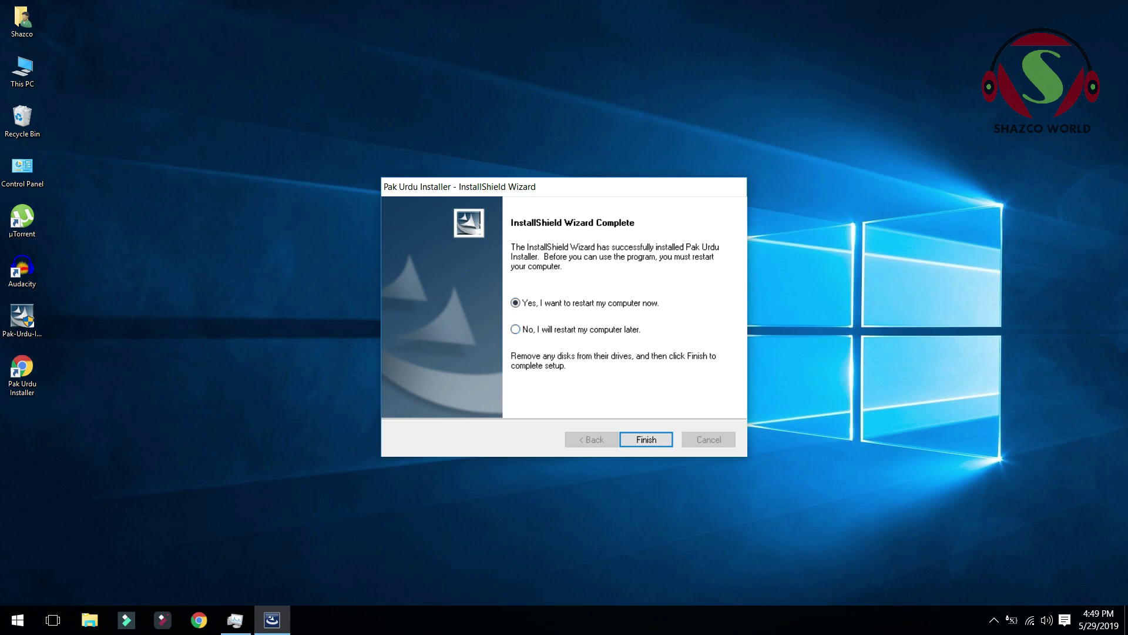
click(516, 329)
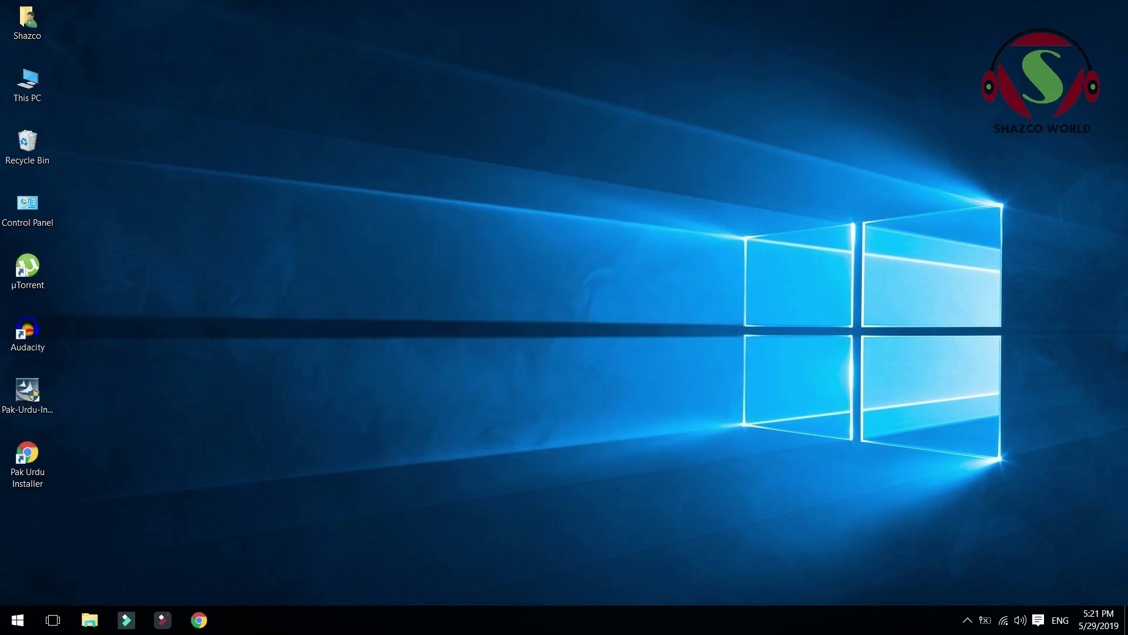
Step: Refresh the desktop and check which keyboard input languages are available
right_click(585, 144)
click(611, 189)
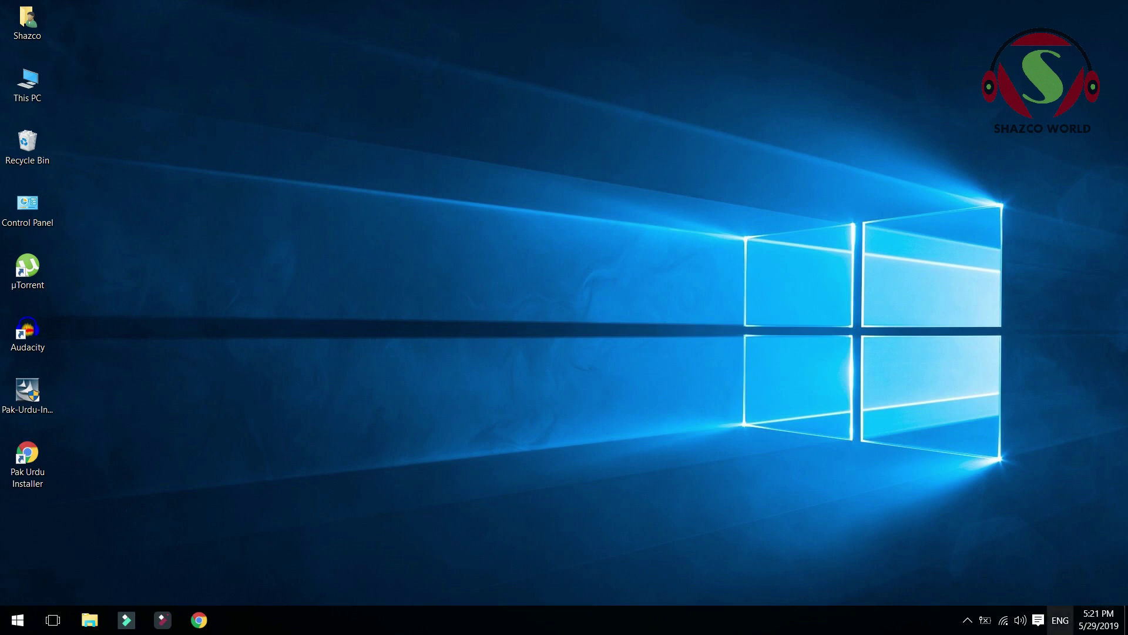
click(1060, 620)
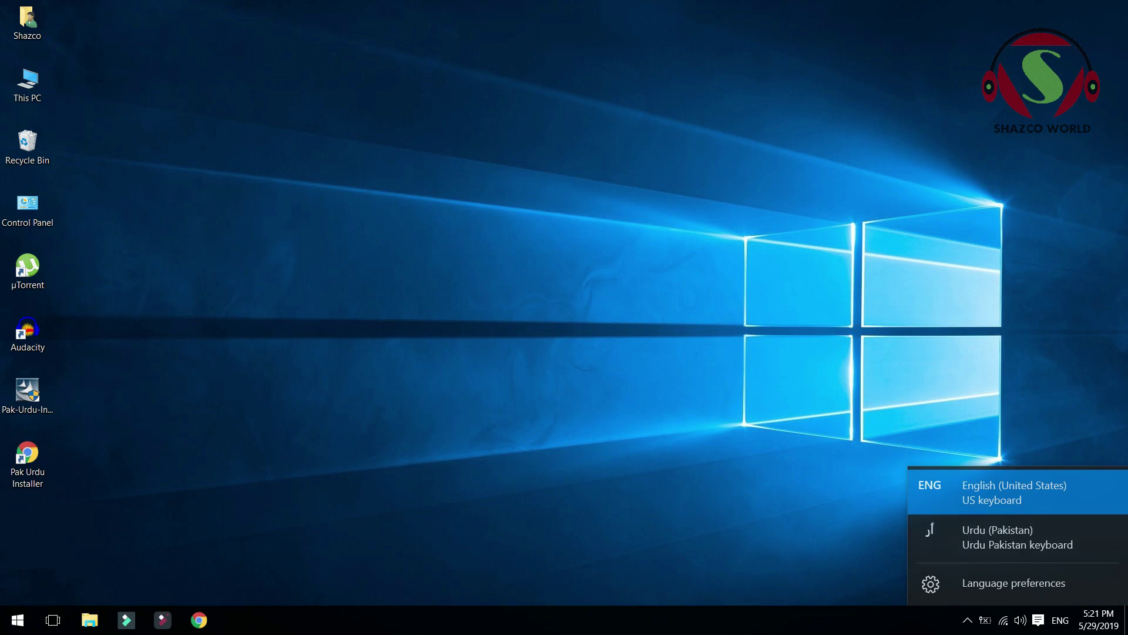
key(Escape)
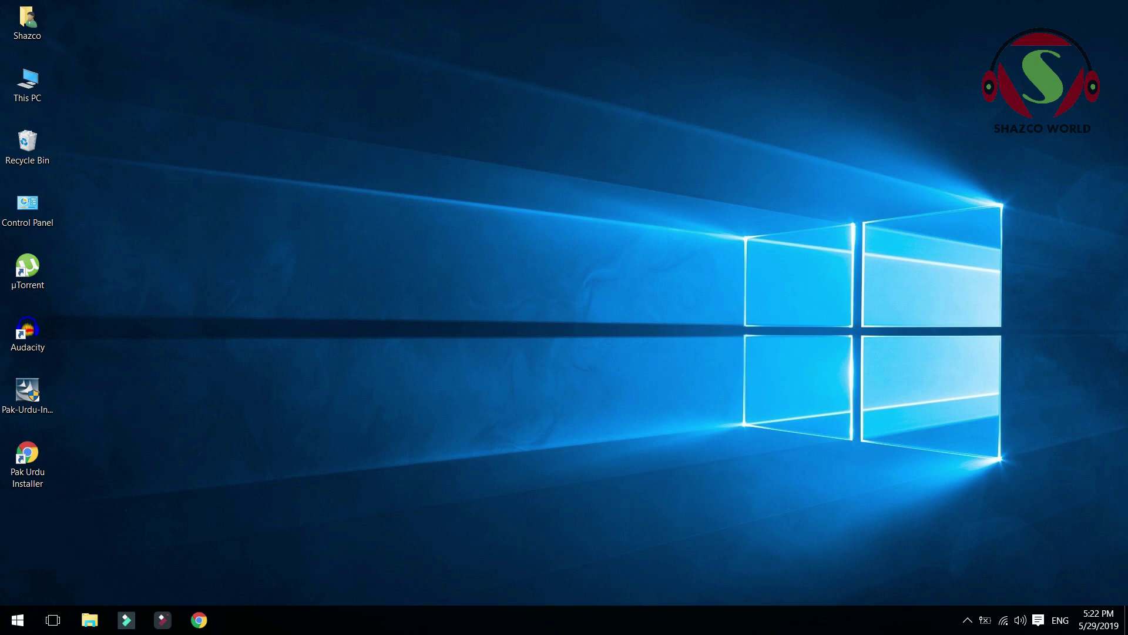
right_click(500, 213)
click(523, 257)
Step: Create a new text document on the desktop, keep its default name and open it in Notepad
right_click(164, 144)
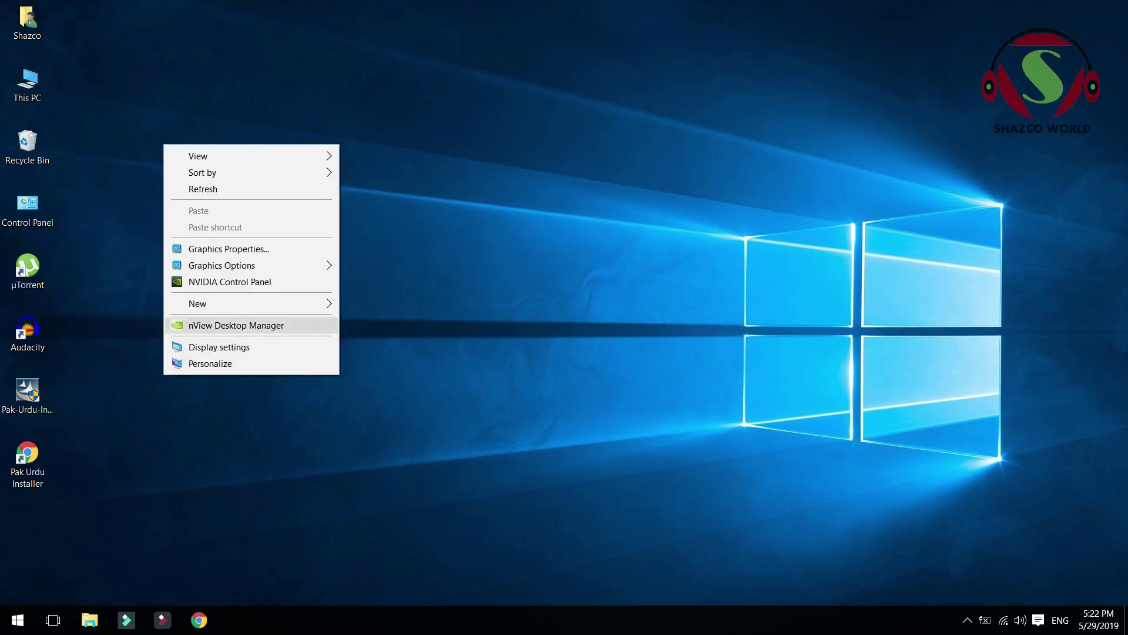
mouse_move(246, 303)
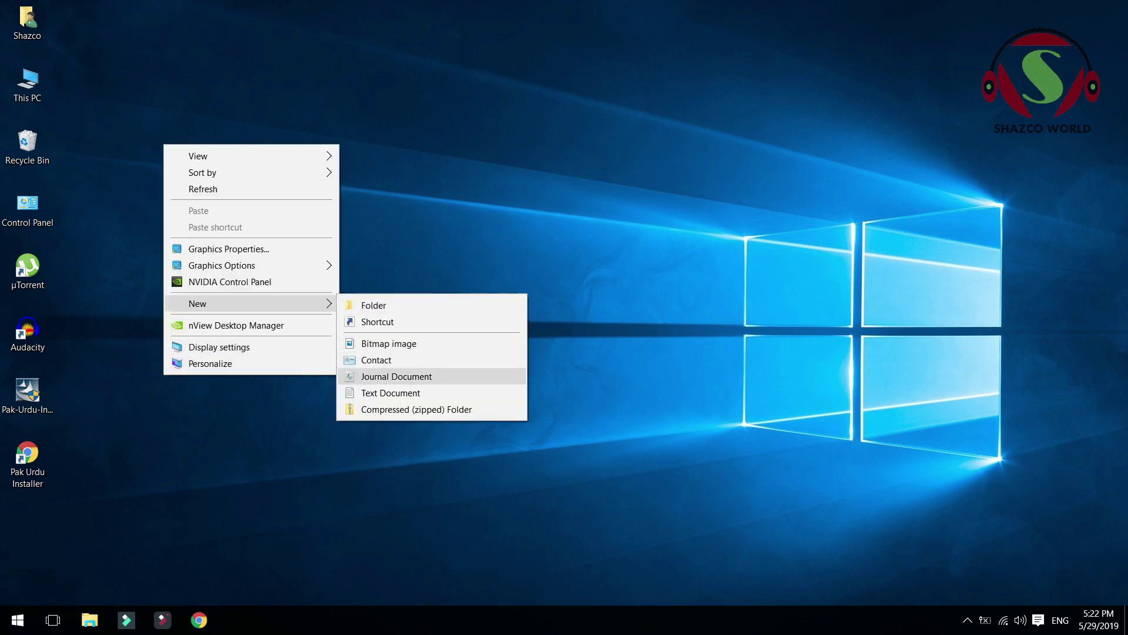
click(391, 393)
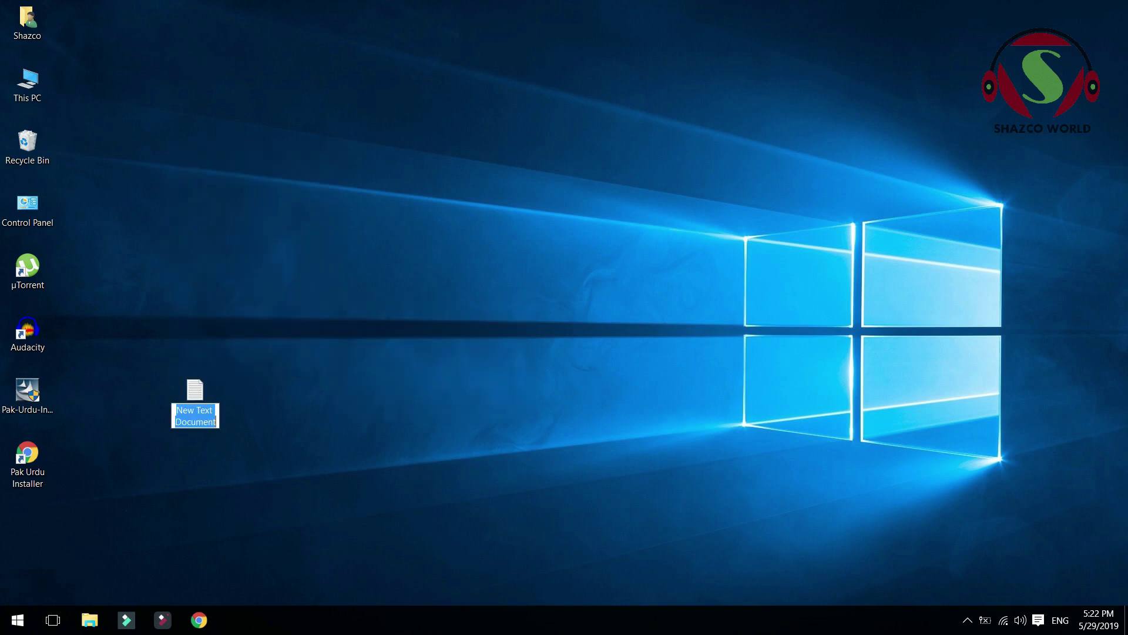
key(Return)
key(Return)
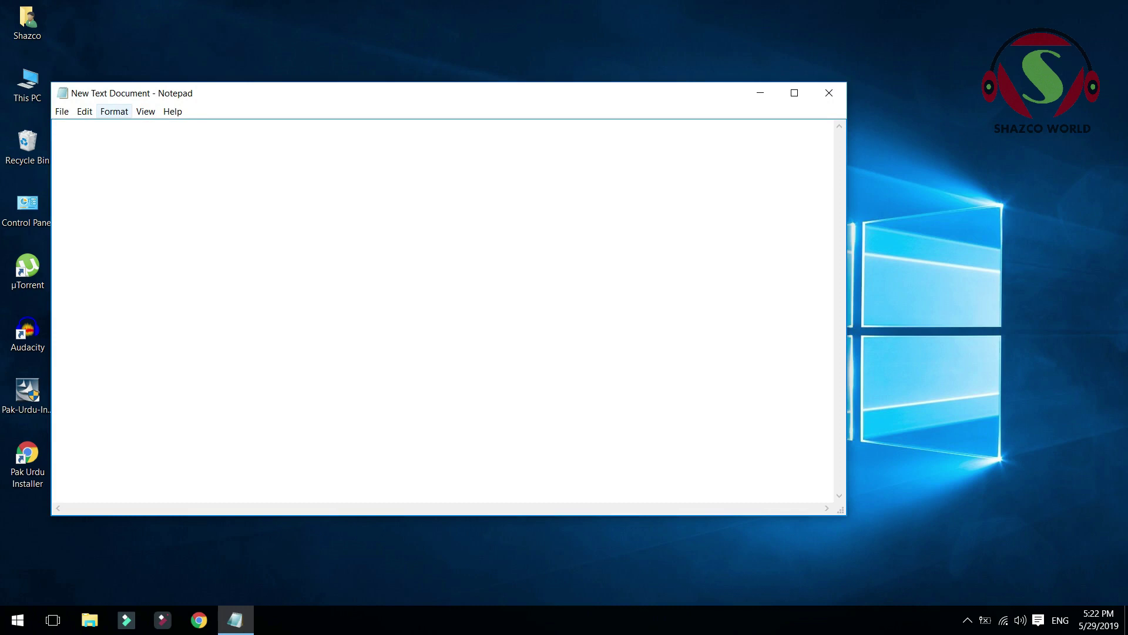
Step: Set the Notepad font size to 26
click(114, 111)
key(Return)
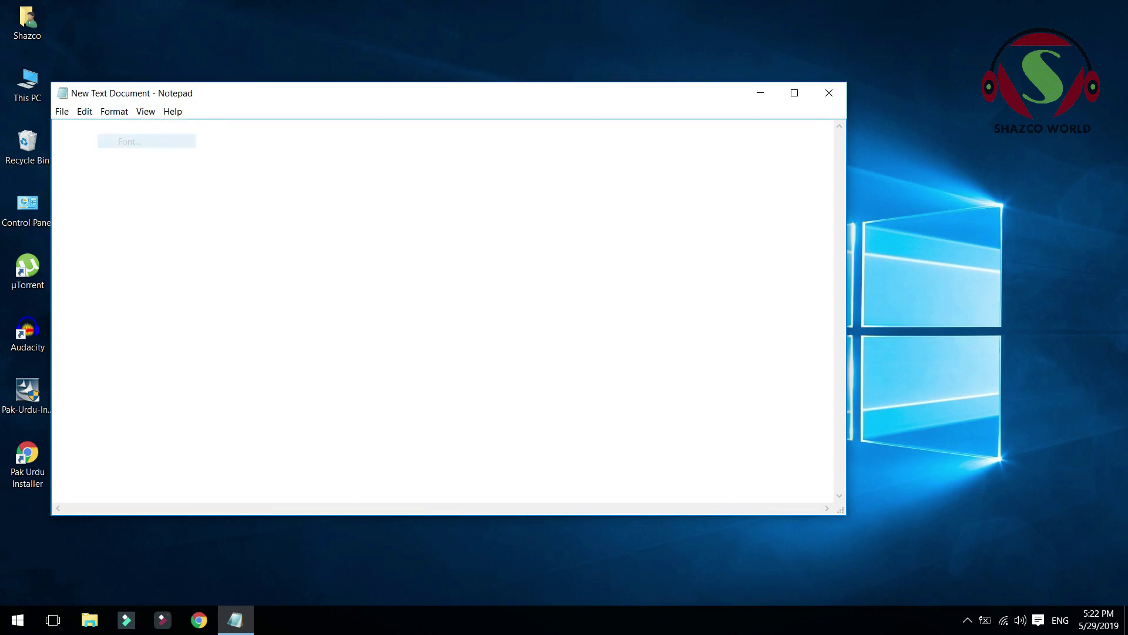
scroll(320, 302, down, 1)
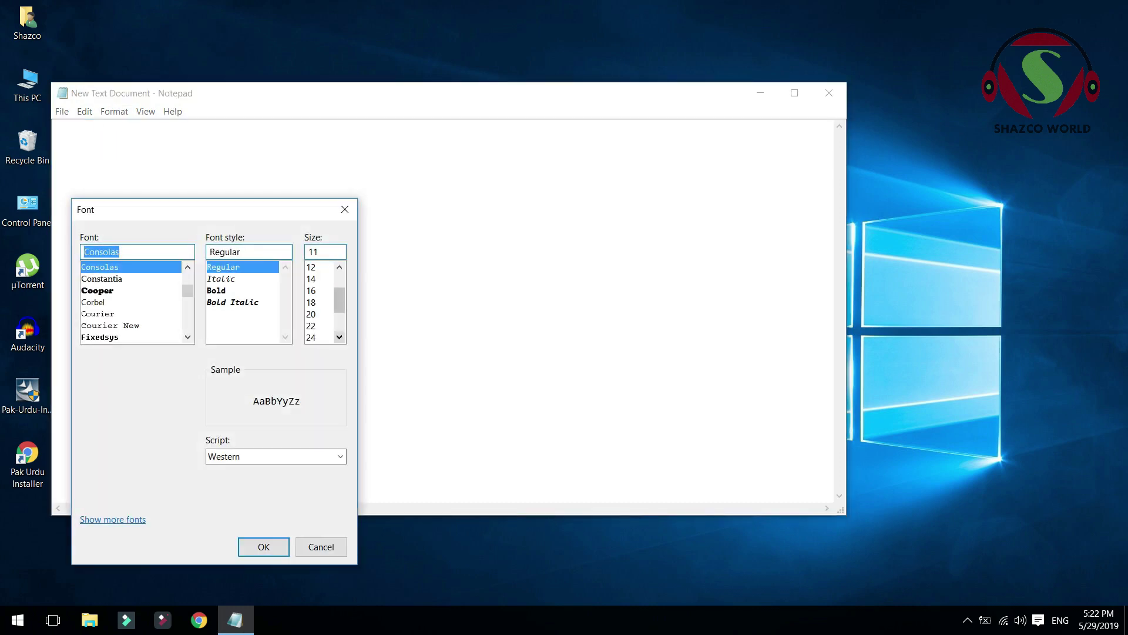
click(318, 337)
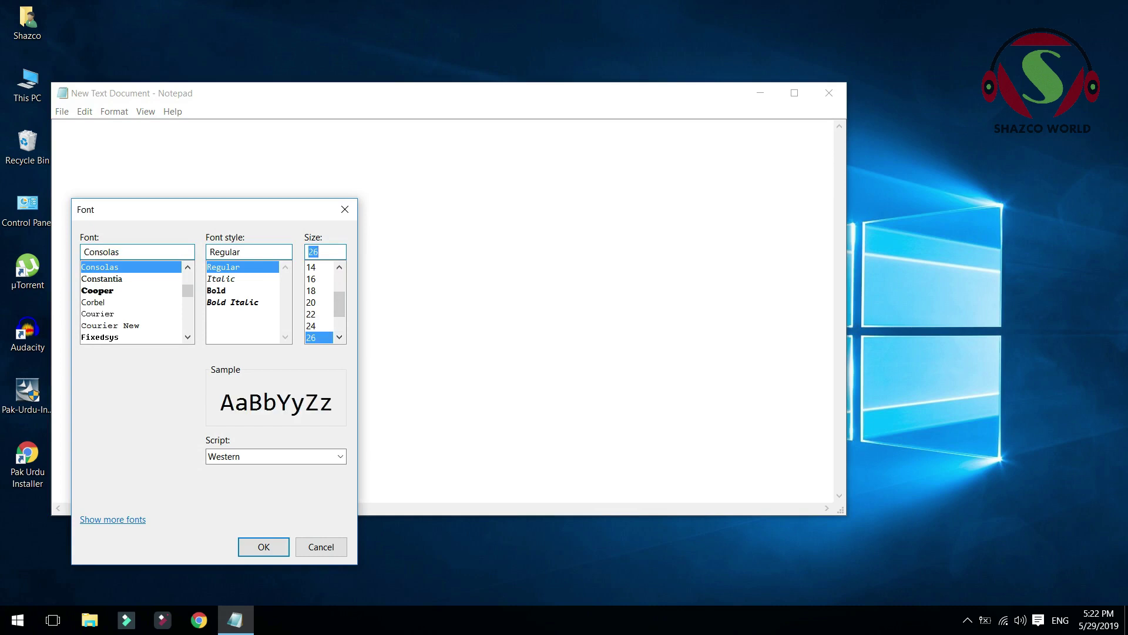
key(Return)
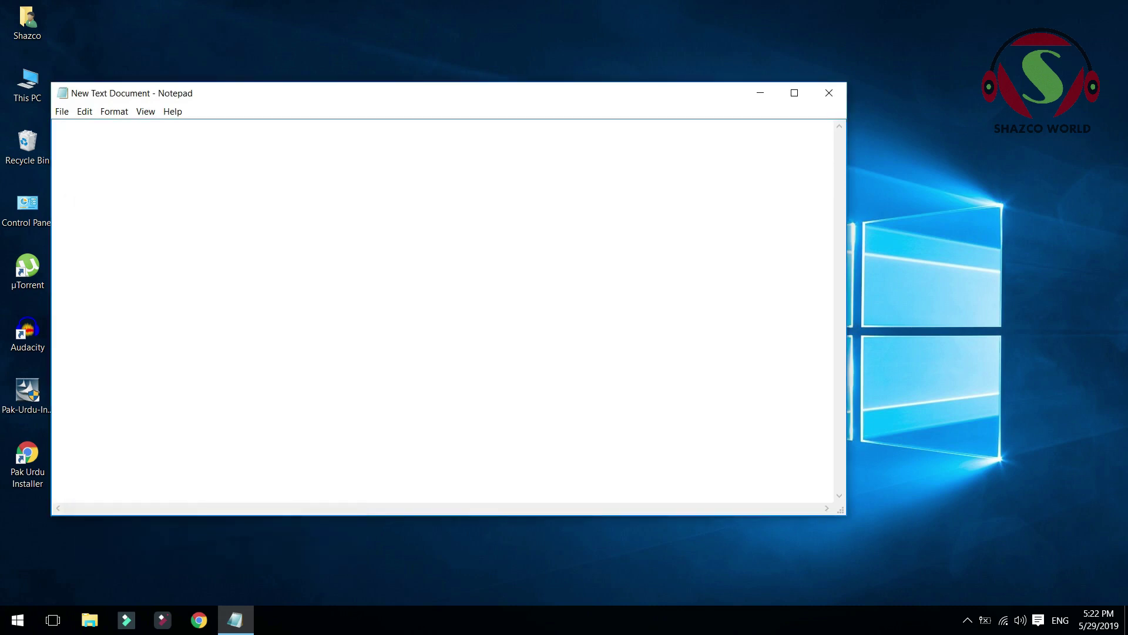
Step: Move the Notepad window nearer the middle of the desktop and enter "abc" on the first line
drag(411, 93, 522, 168)
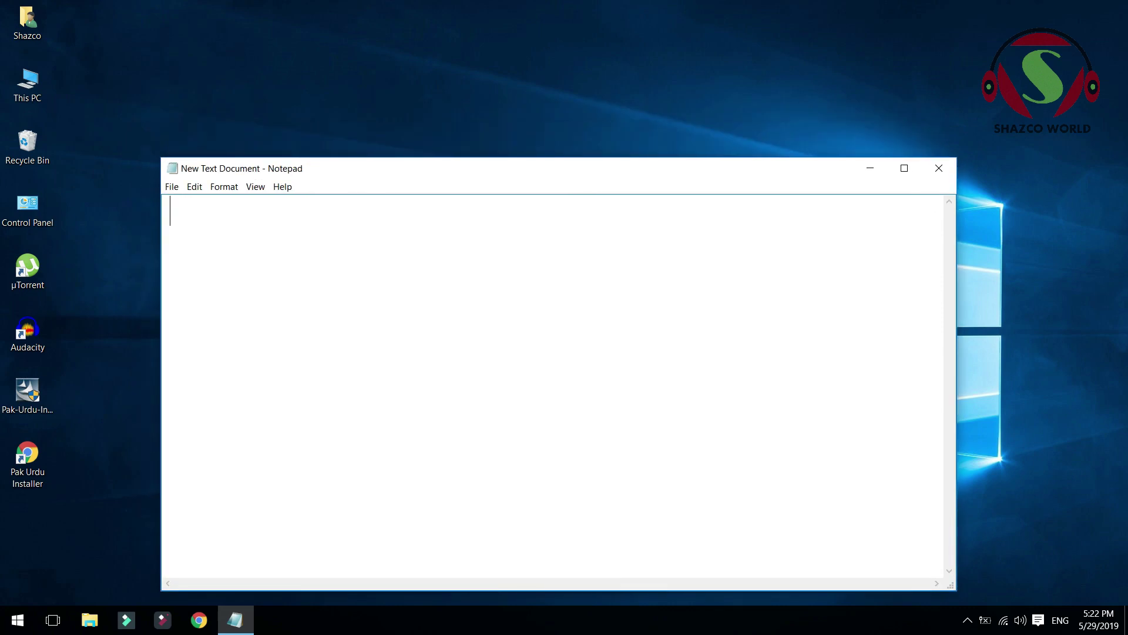
text(abc)
key(Return)
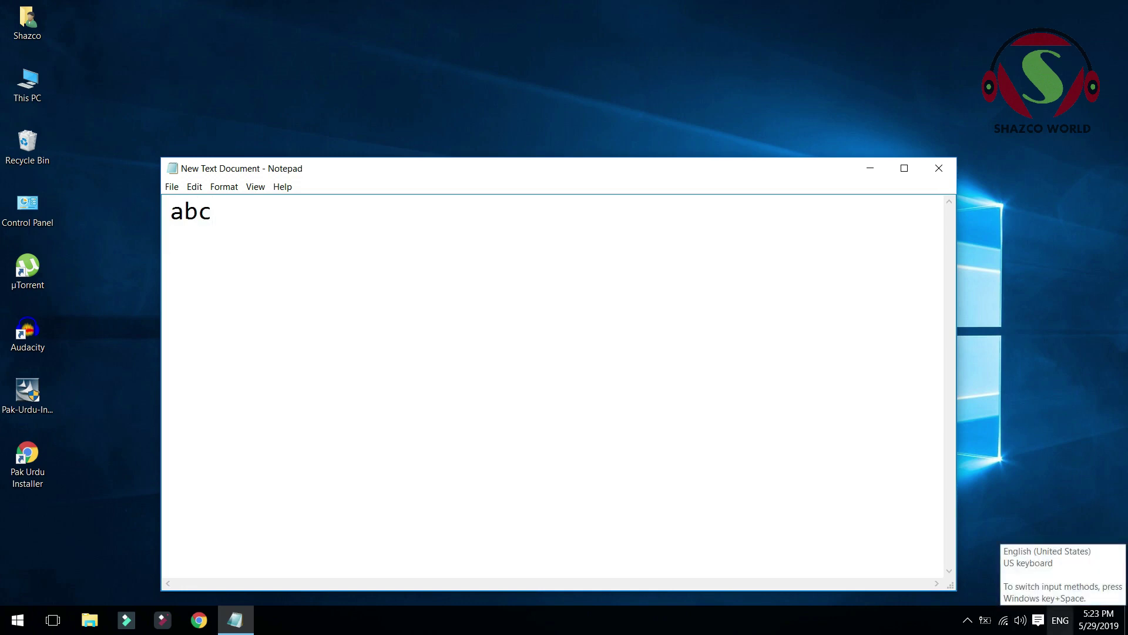
Step: Switch the keyboard input language to Urdu and enter the letters "اب پ" on a line below "abc"
click(1060, 619)
key(alt+shift)
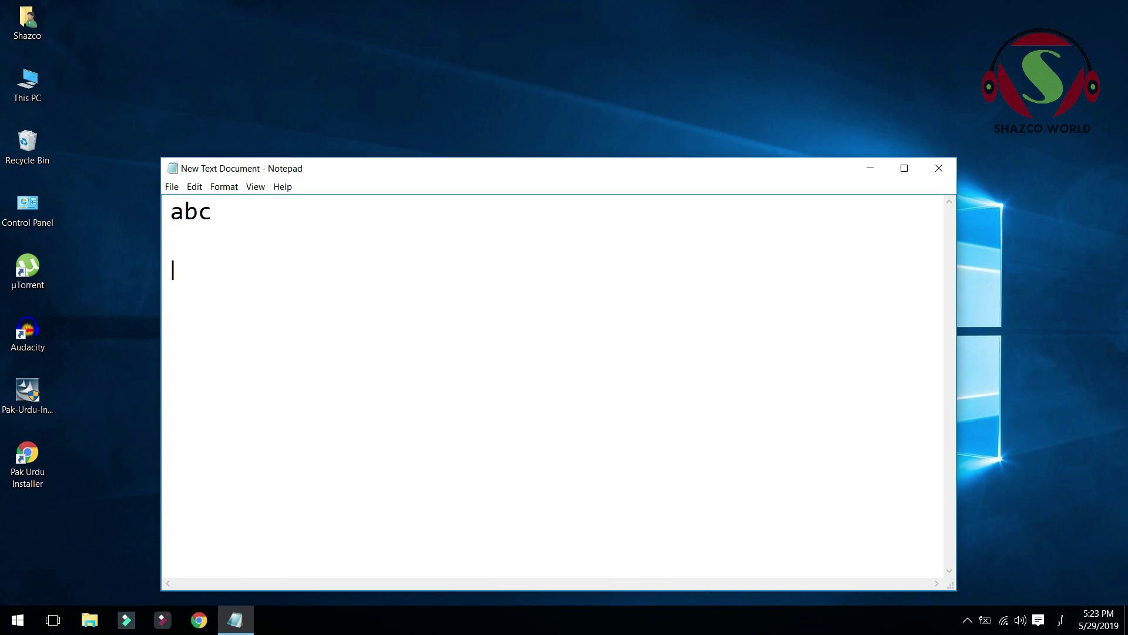
text(ابپ)
key(BackSpace)
text(پ)
key(Return)
Step: Write the Urdu sentence "اس کمپیوٹر میں اُردو انسٹال ہو چکی ہے۔" on the line below the Urdu letters
text(اس کمپیوٹر مین)
key(BackSpace)
text(ں اُردو انسٹال ہو چکی ہے۔)
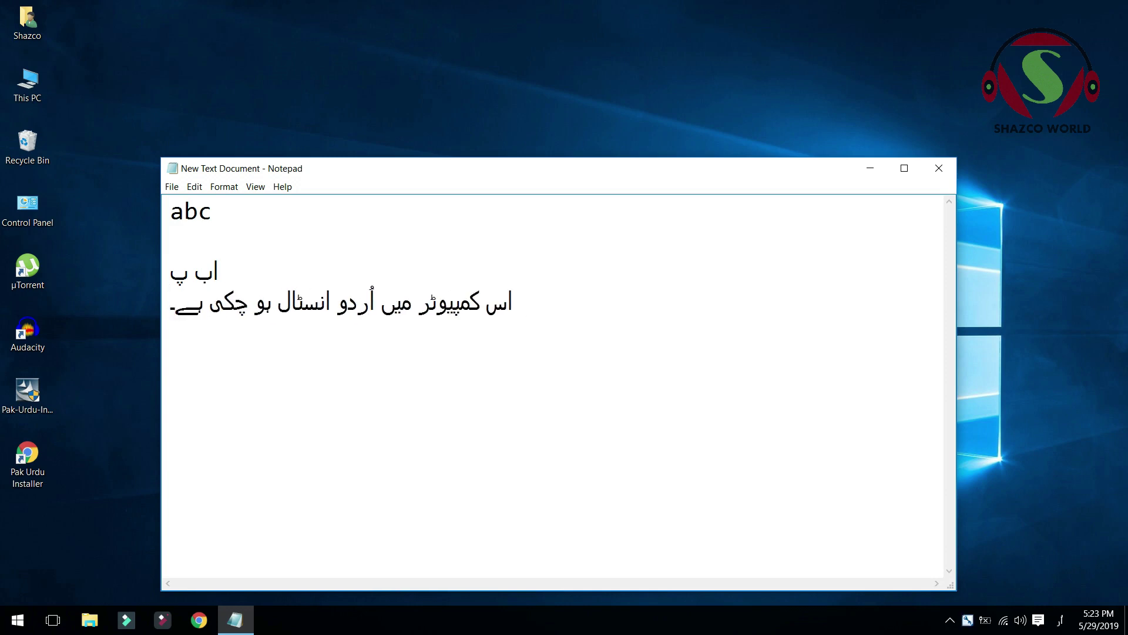
Step: Switch the keyboard input back to English and set the Notepad font to Jameel Noori Nastaleeq
key(alt+o)
key(Down)
key(Return)
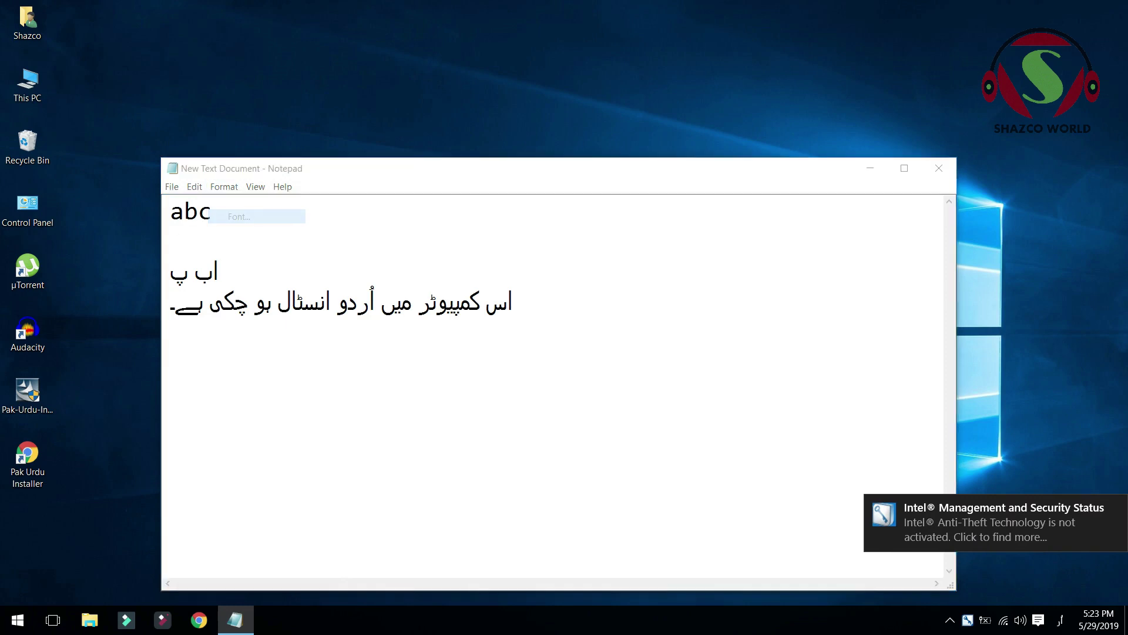
key(alt+shift)
text(jame)
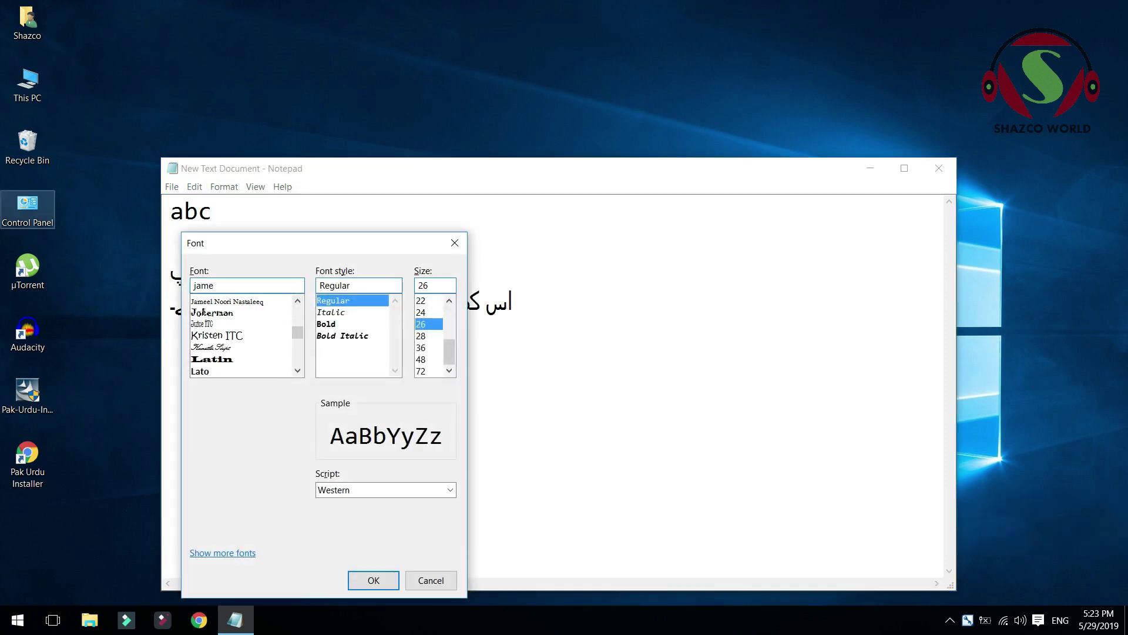
key(Down)
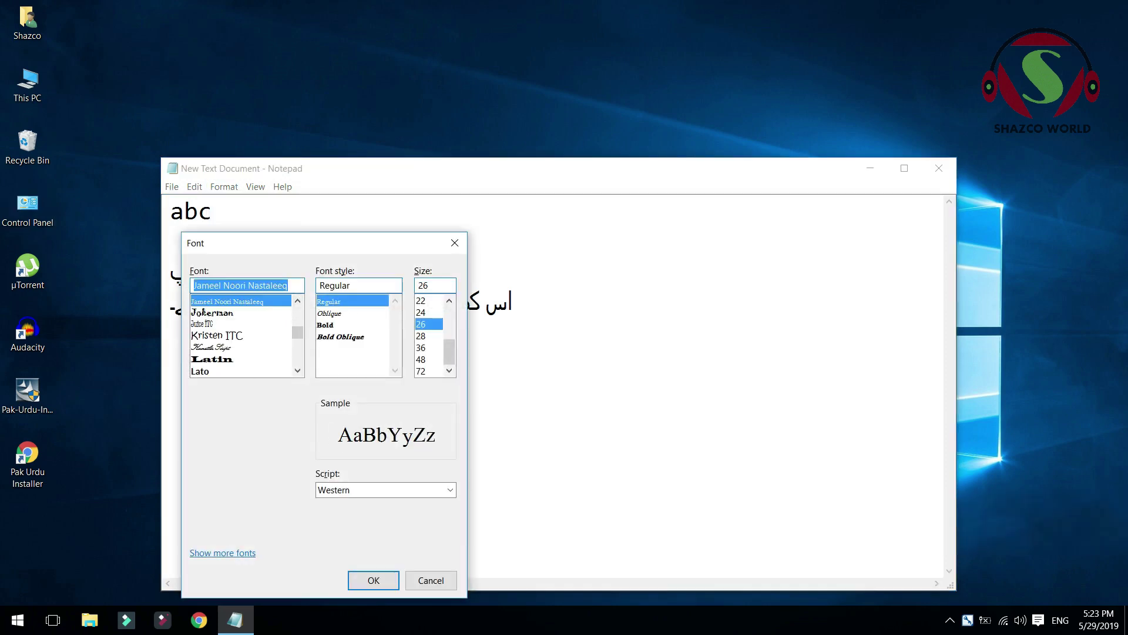
key(Return)
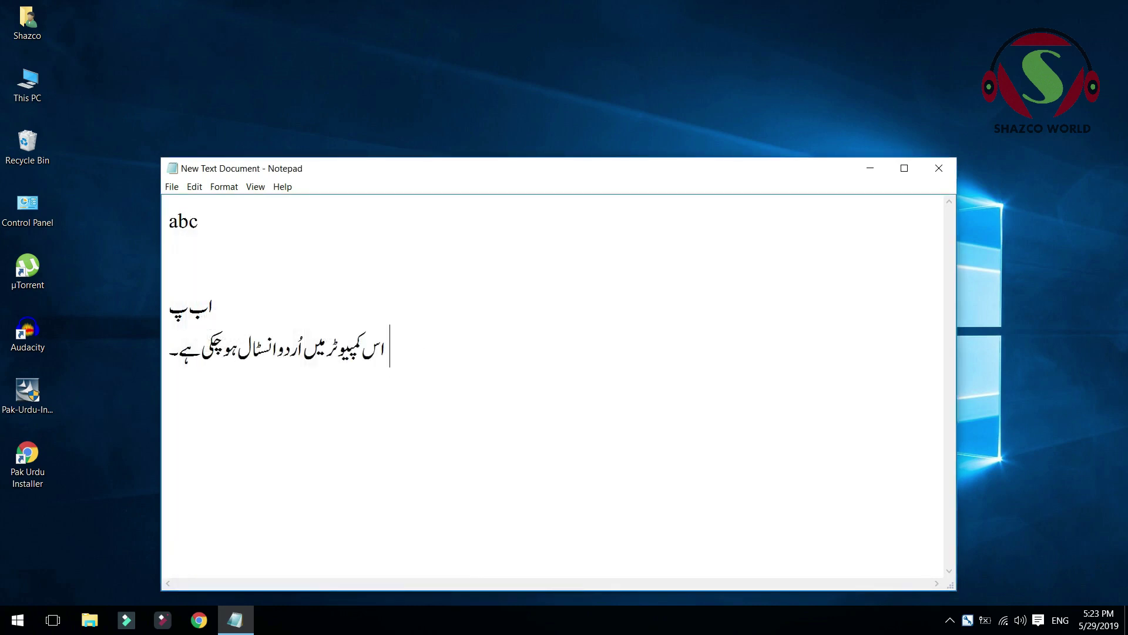
click(189, 347)
click(224, 186)
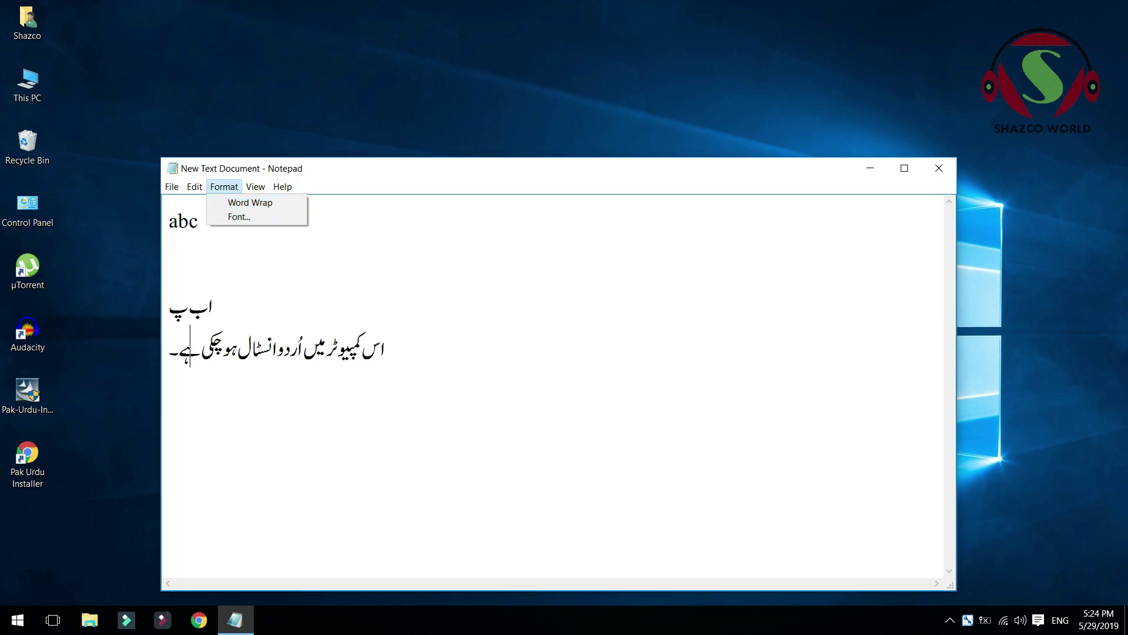
click(381, 347)
drag(222, 346, 349, 347)
click(381, 347)
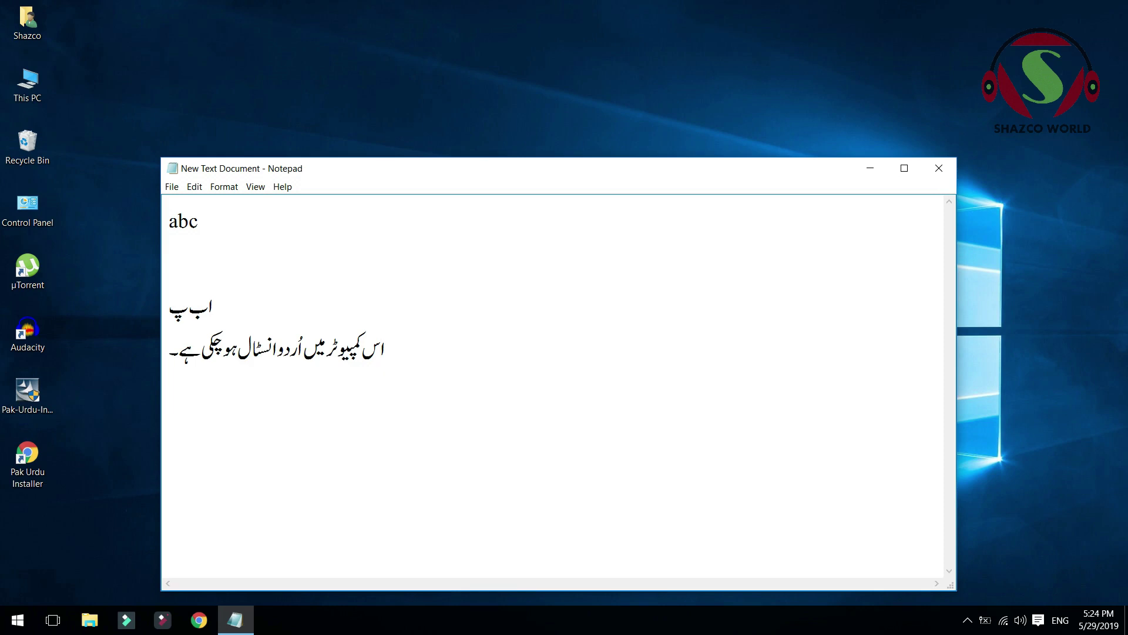
Step: Add the closing line "اللہ حافظ" below the Urdu sentence, leaving a blank line between them
key(Return)
key(Return)
text(اللہ حافظ)
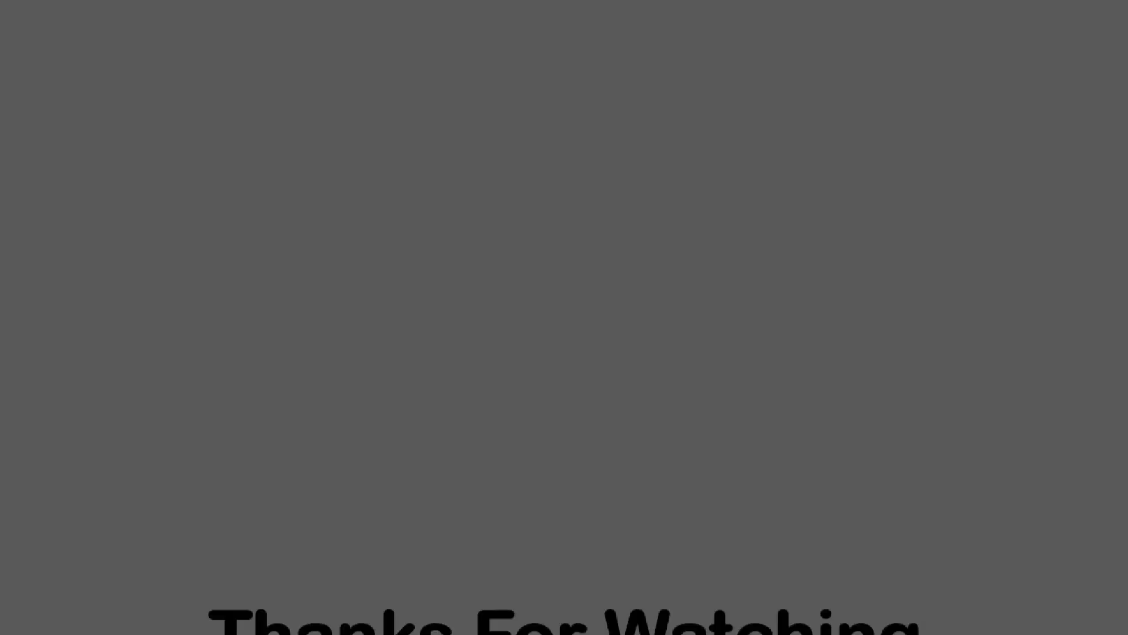